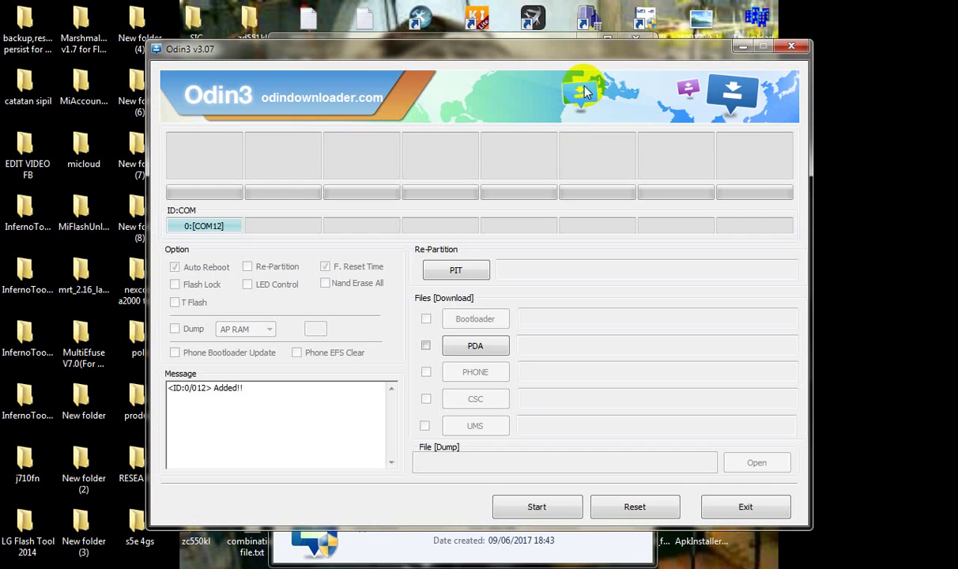
Load the firmware file G316HUDXU0AOE2_G316HUOLB0AOE1_G316HUDDU0AOE1_HOME.tar.md5 from the Desktop's G316HUDXU0AOE2_G316HUOLB0AOE1_XSE folder as the PDA file
{"action": "left_click", "coordinate": [490, 353]}
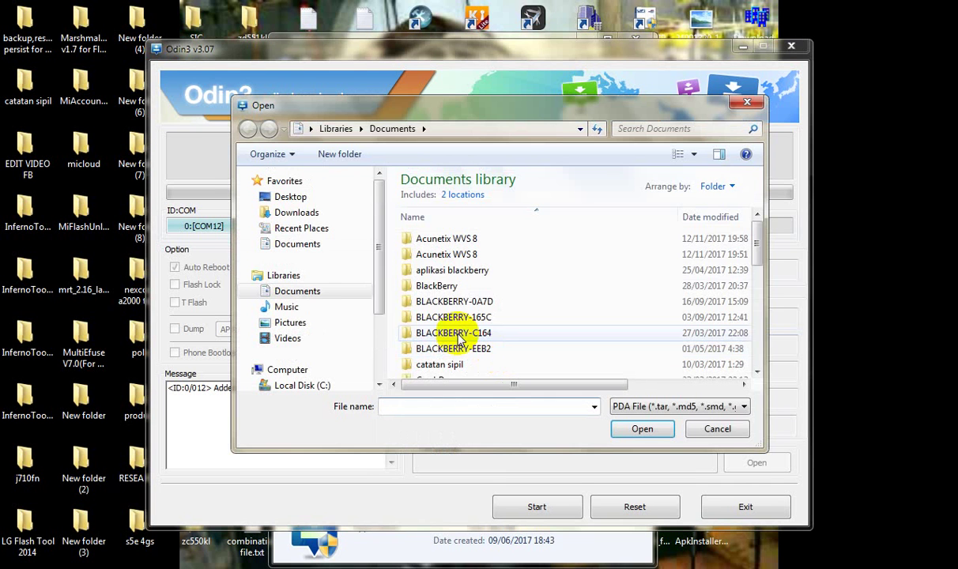
{"action": "left_click", "coordinate": [286, 197]}
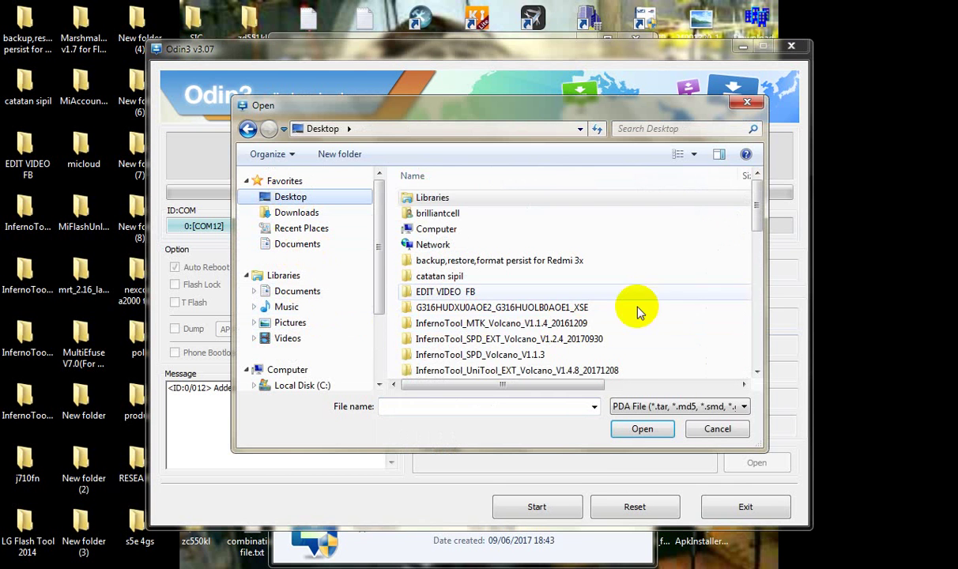
{"action": "left_click", "coordinate": [514, 310]}
{"action": "double_click", "coordinate": [513, 310]}
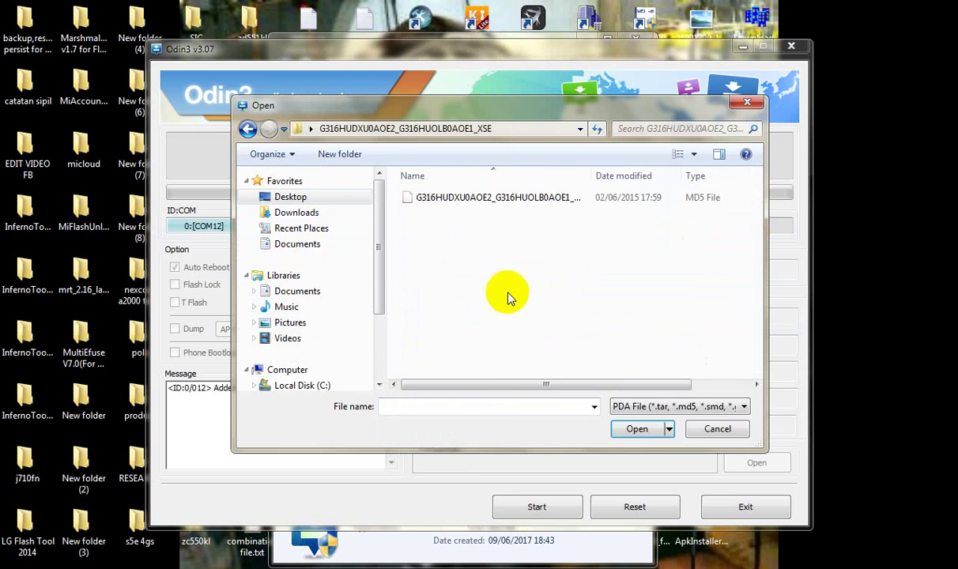
{"action": "double_click", "coordinate": [454, 192]}
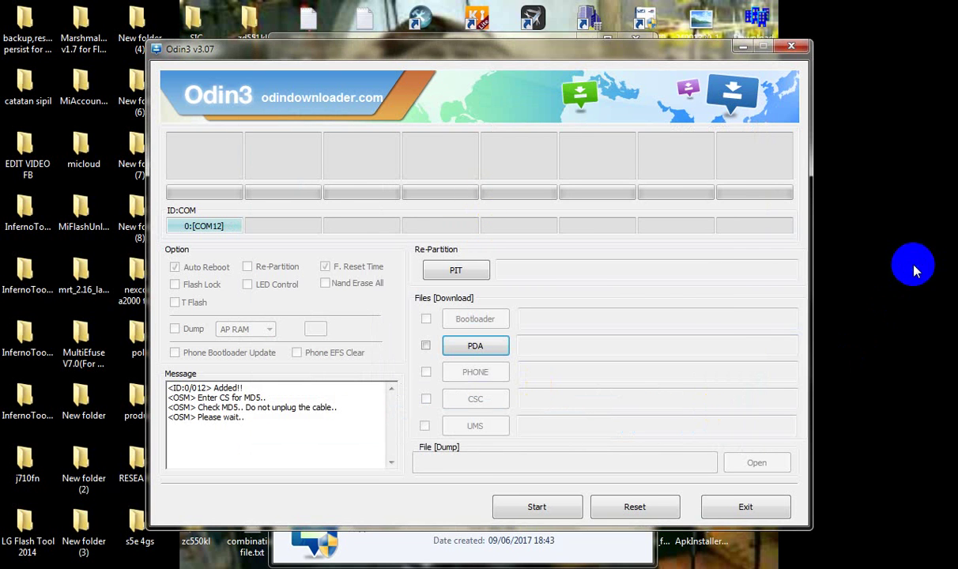
{"action": "right_click", "coordinate": [912, 261]}
{"action": "left_click", "coordinate": [876, 327]}
{"action": "right_click", "coordinate": [901, 230]}
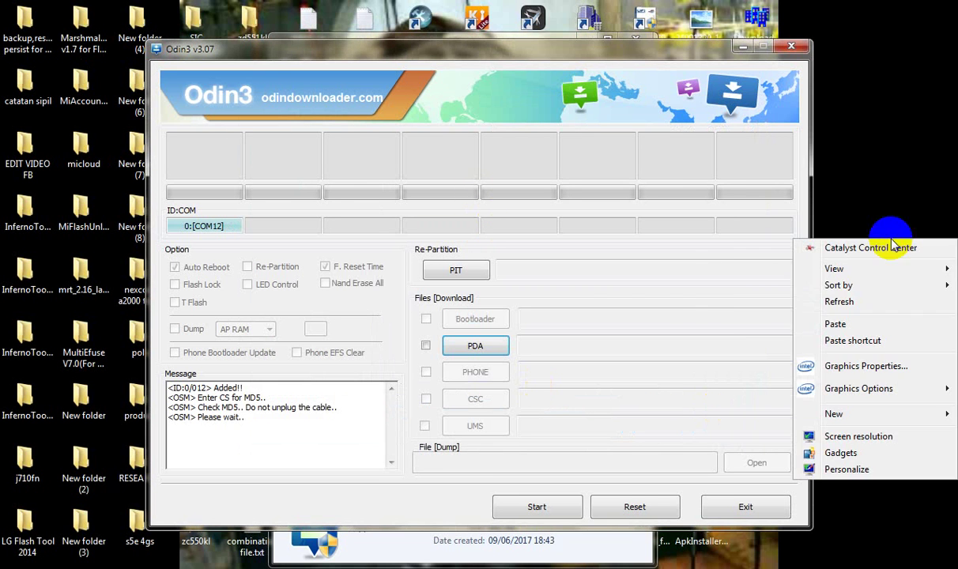
{"action": "left_click", "coordinate": [877, 301]}
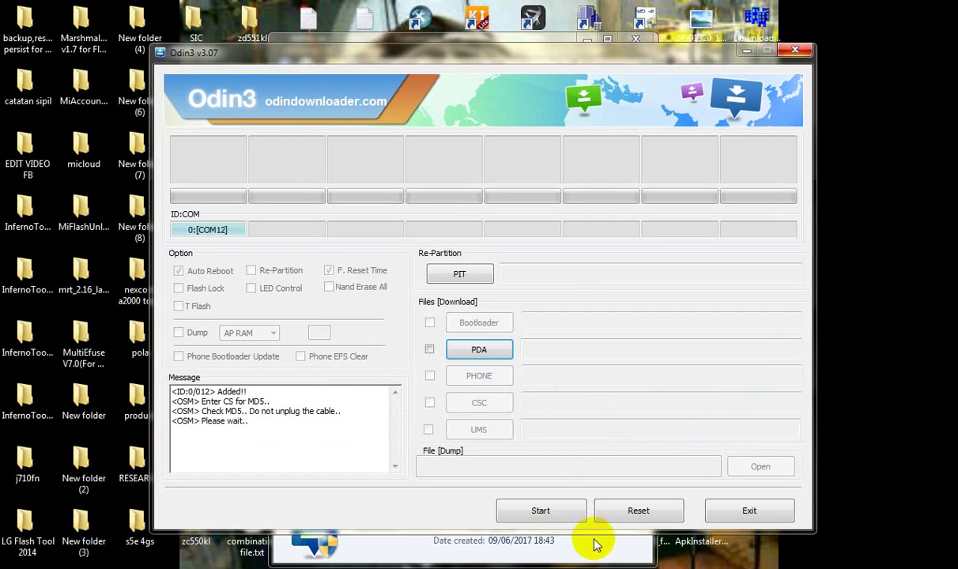
Minimize the folder window behind Odin3 and move the Odin3 window to another spot on the desktop
{"action": "left_click", "coordinate": [599, 539]}
{"action": "left_click", "coordinate": [587, 40]}
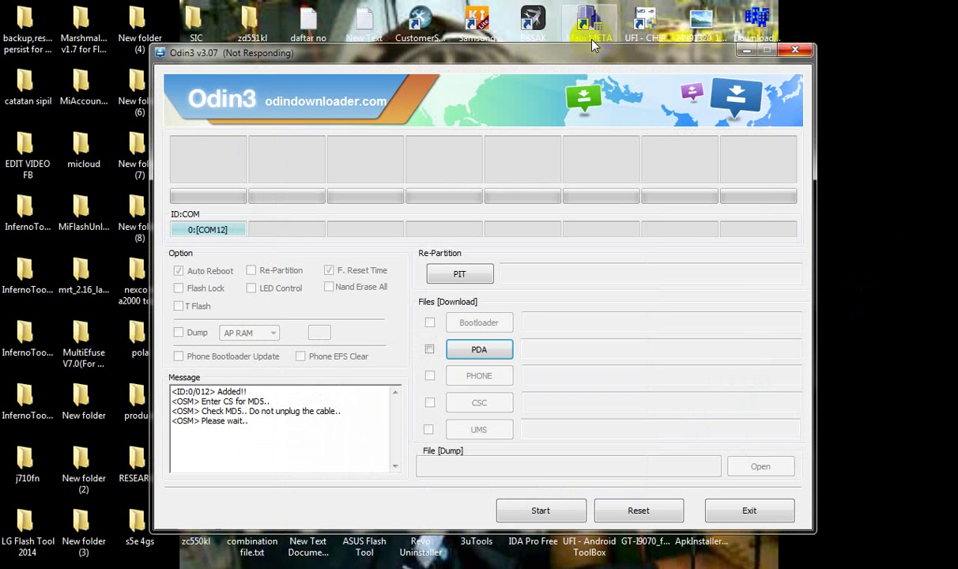
{"action": "left_click_drag", "start_coordinate": [552, 51], "coordinate": [503, 36]}
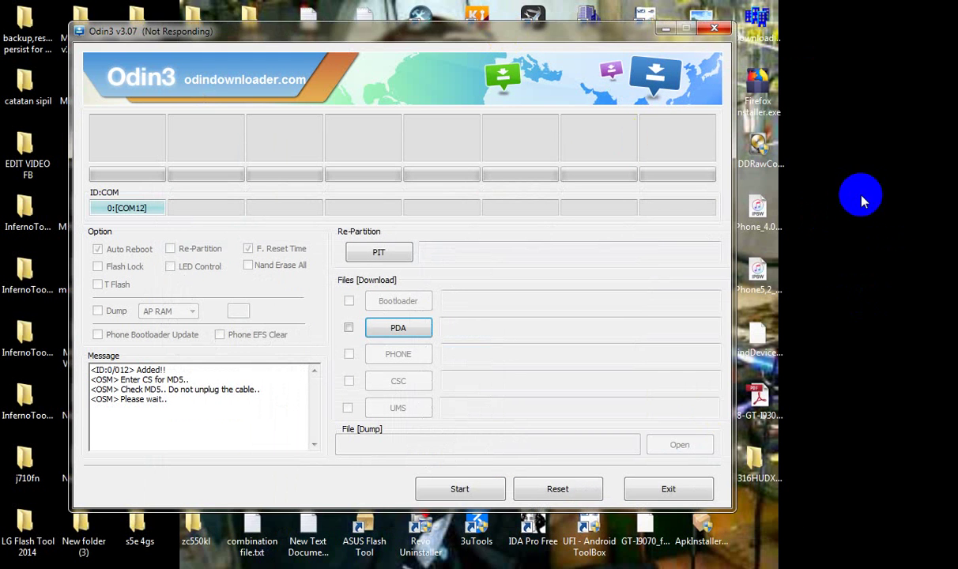
{"action": "right_click", "coordinate": [904, 135]}
{"action": "left_click", "coordinate": [883, 198]}
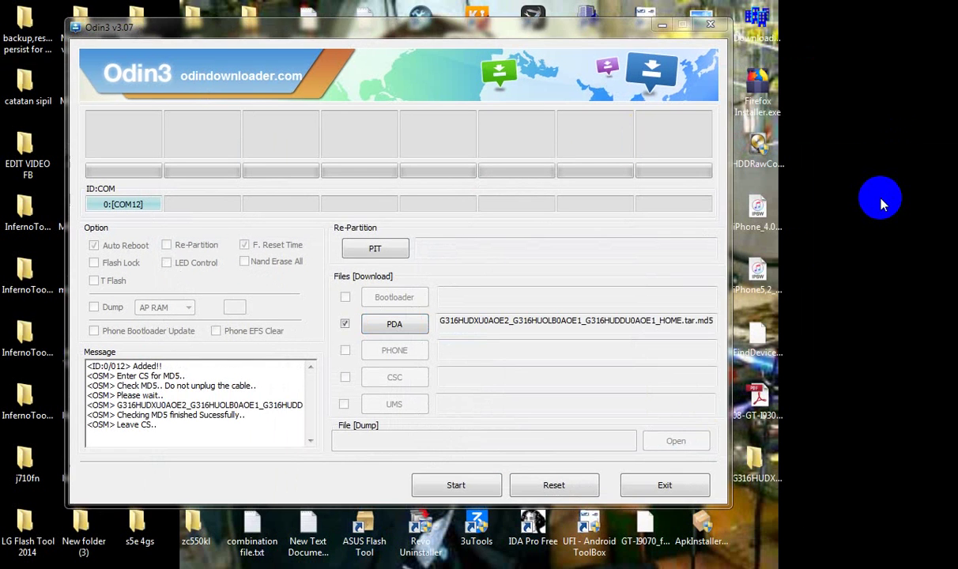
Flash the loaded PDA firmware to the connected phone, then minimize Odin3 once the flashing is complete
{"action": "left_click", "coordinate": [457, 486]}
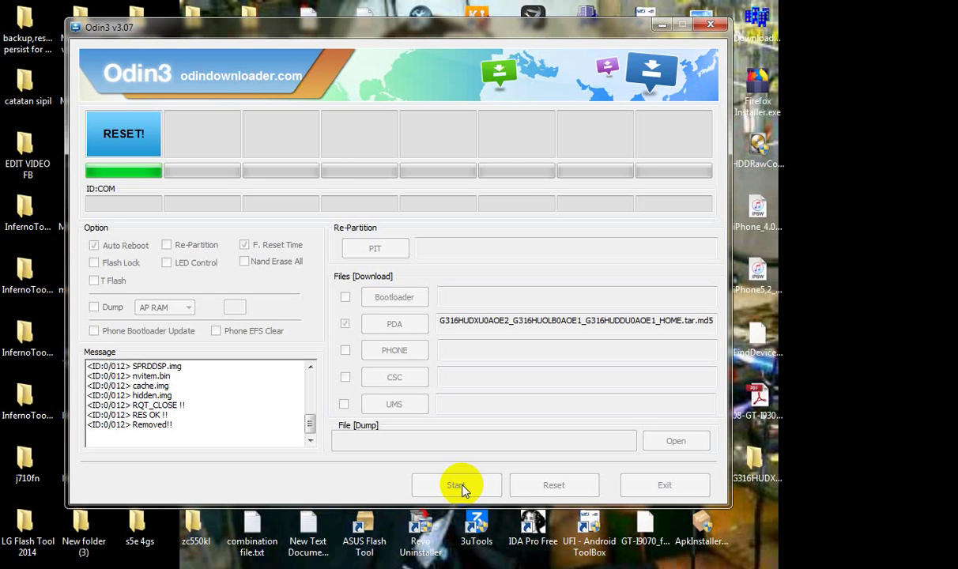
{"action": "left_click", "coordinate": [661, 22]}
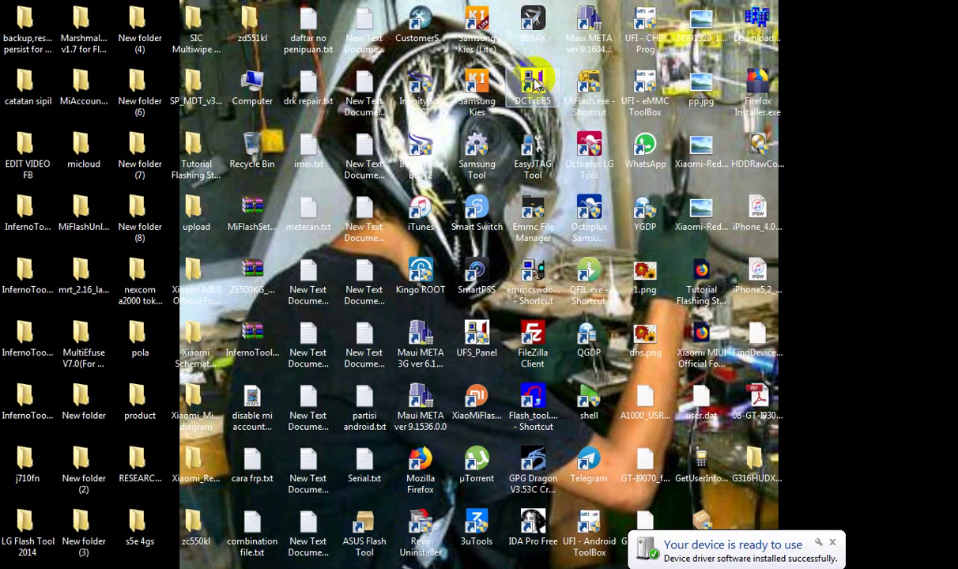
Switch to Apk Installer, dismiss the ADB driver wizard and refresh the connected devices in its Device Manager
{"action": "left_click", "coordinate": [697, 514]}
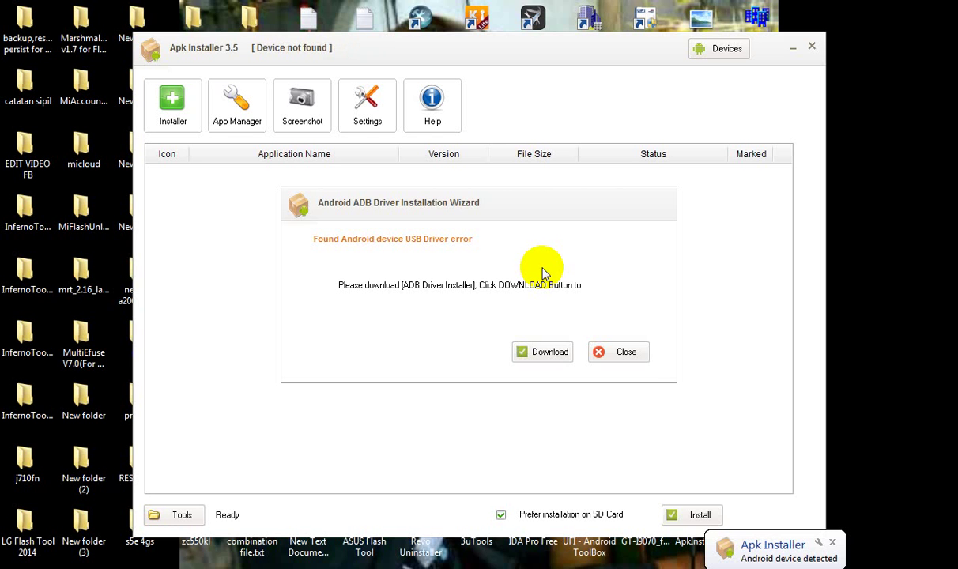
{"action": "left_click", "coordinate": [633, 355]}
{"action": "left_click", "coordinate": [723, 49]}
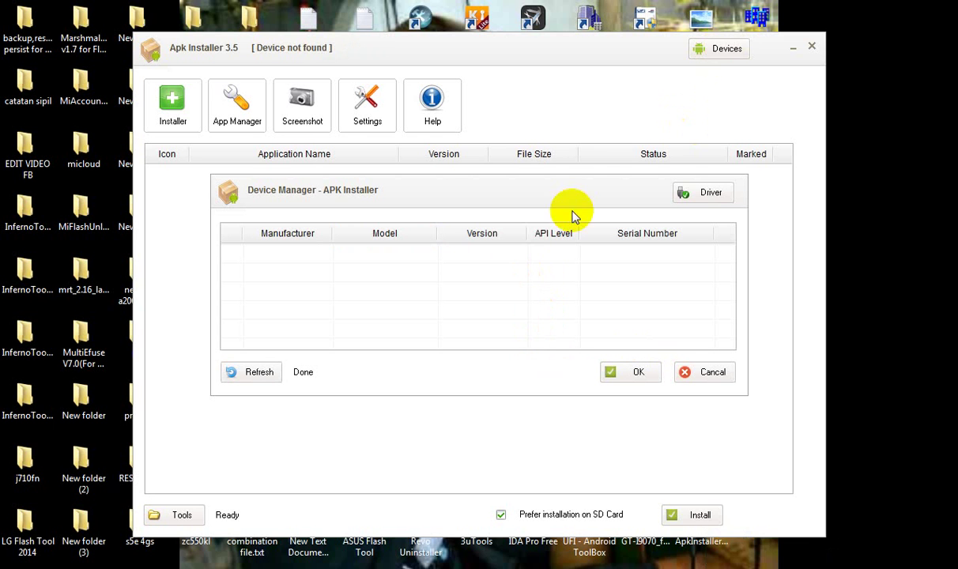
{"action": "left_click", "coordinate": [253, 371]}
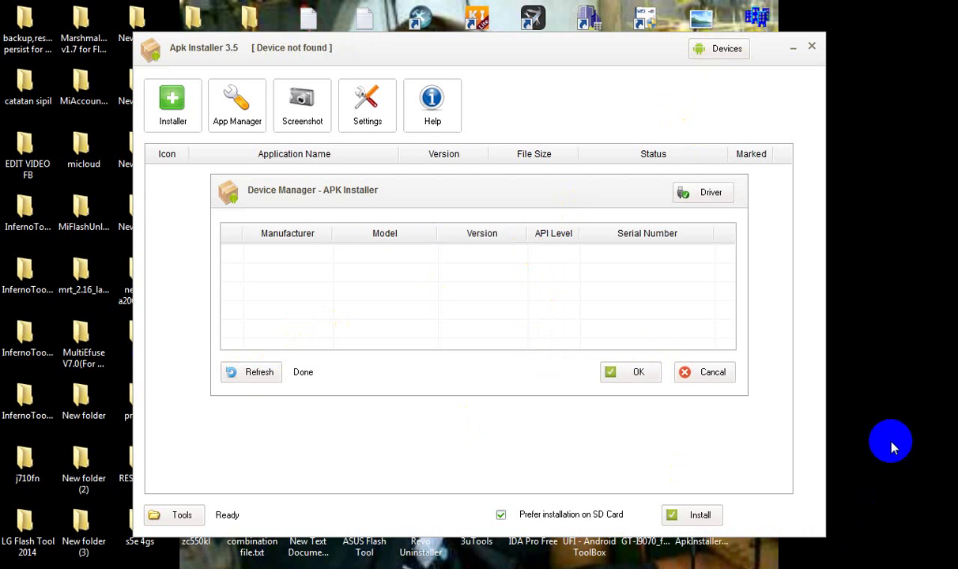
{"action": "left_click", "coordinate": [838, 566]}
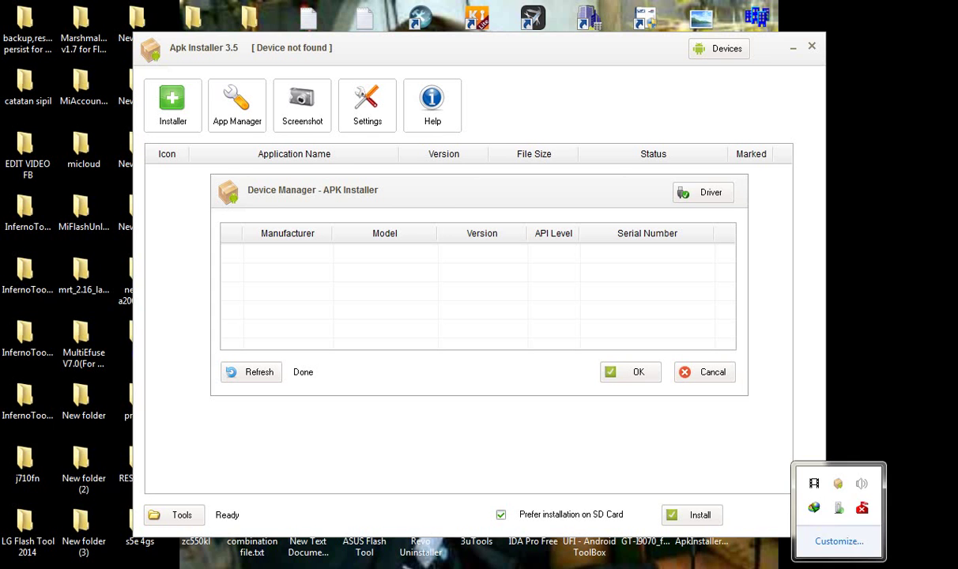
{"action": "mouse_move", "coordinate": [836, 487]}
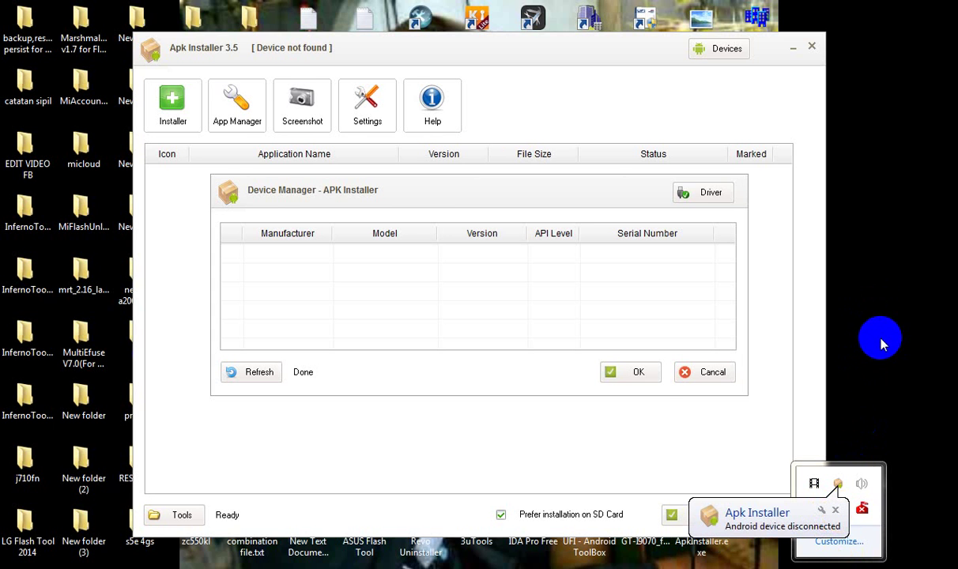
{"action": "left_click", "coordinate": [788, 427]}
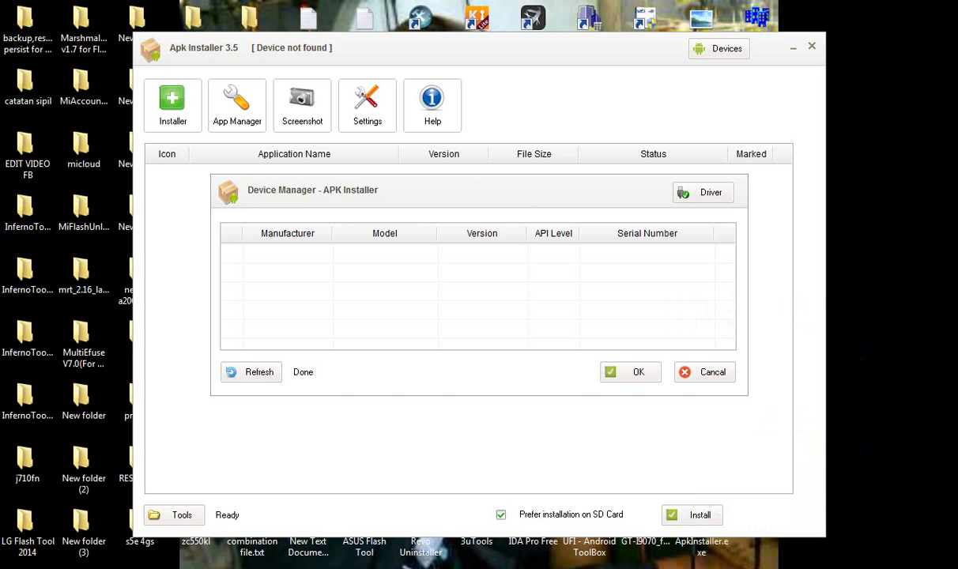
{"action": "left_click", "coordinate": [840, 564]}
{"action": "left_click", "coordinate": [840, 514]}
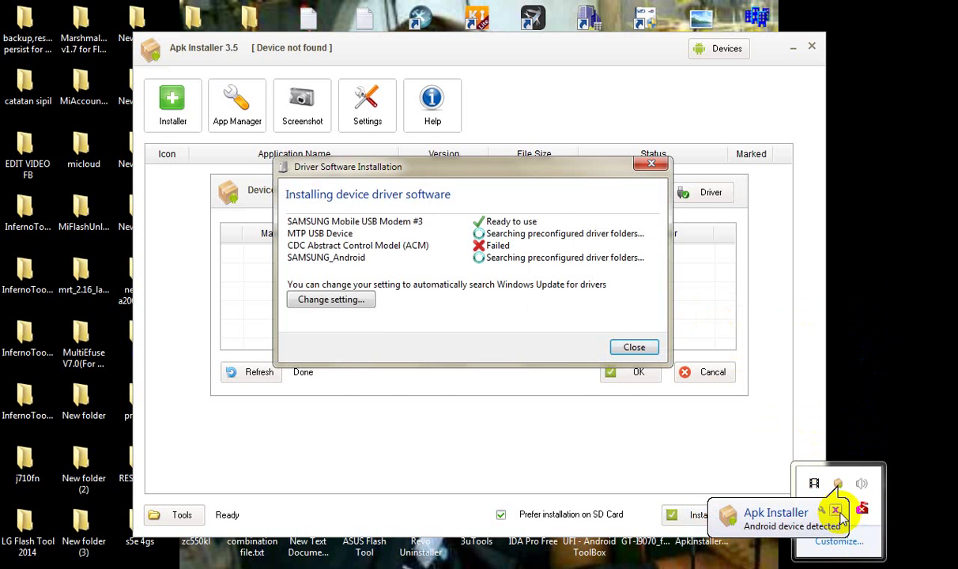
{"action": "right_click", "coordinate": [897, 191]}
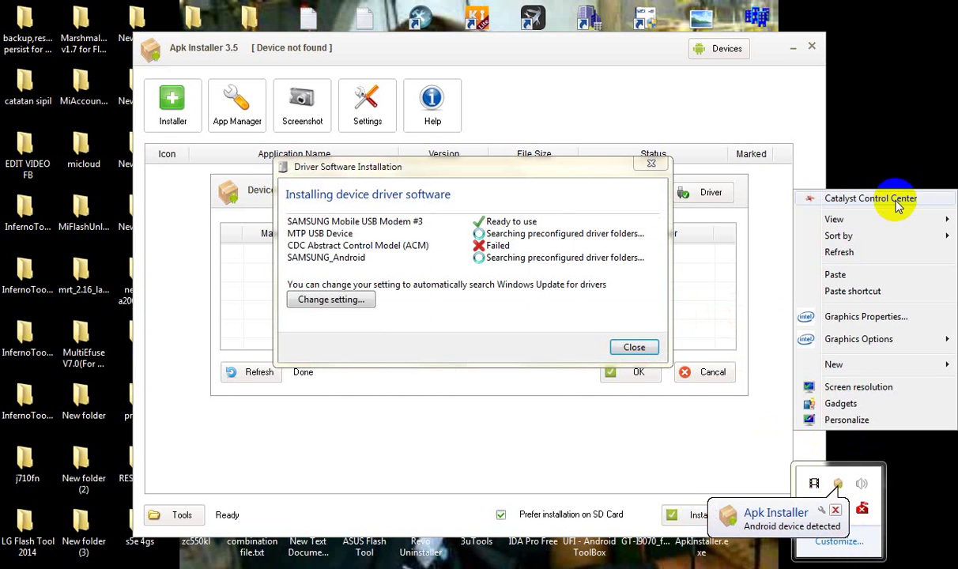
{"action": "left_click", "coordinate": [884, 257]}
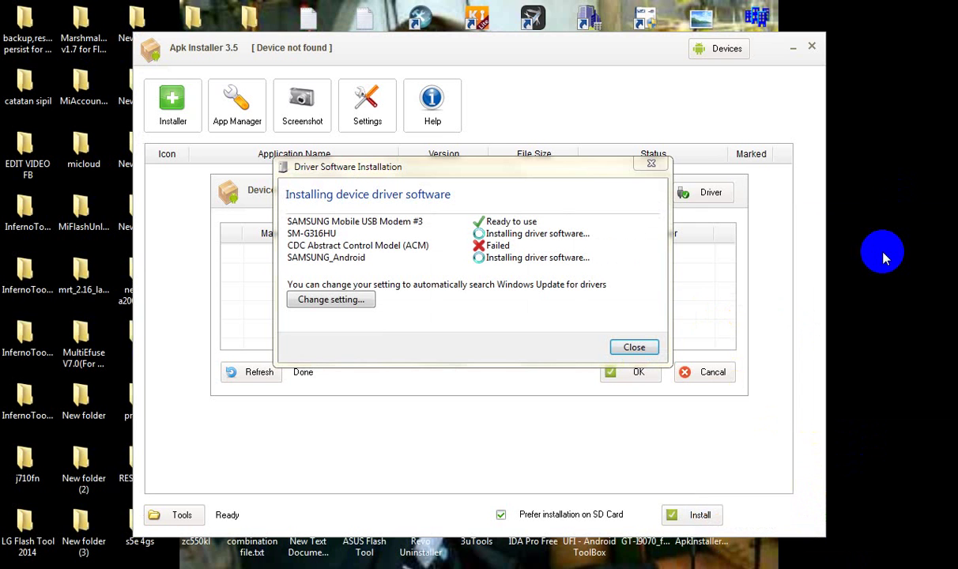
Refresh the device list and choose the Samsung SM-G316HU as the active device
{"action": "left_click", "coordinate": [248, 372]}
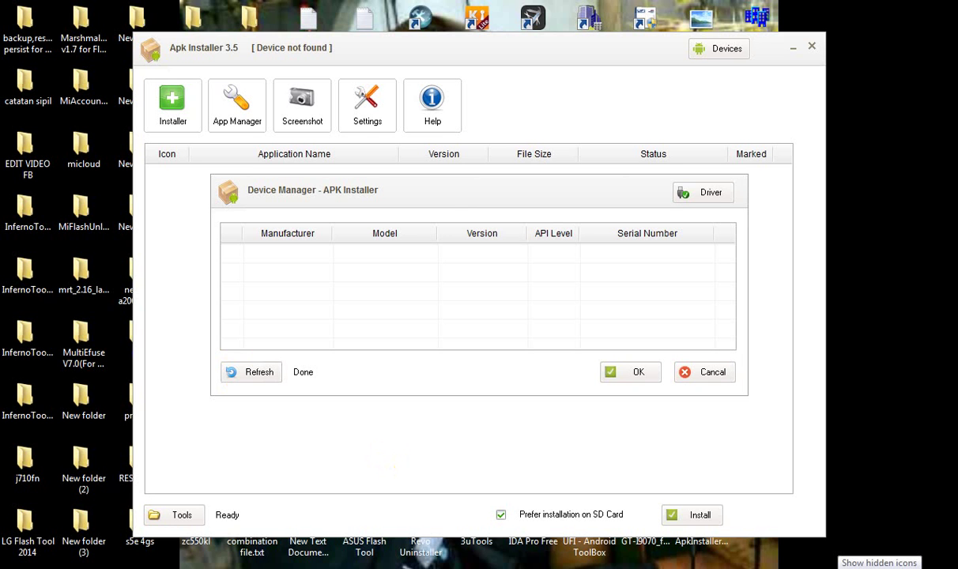
{"action": "left_click", "coordinate": [248, 373]}
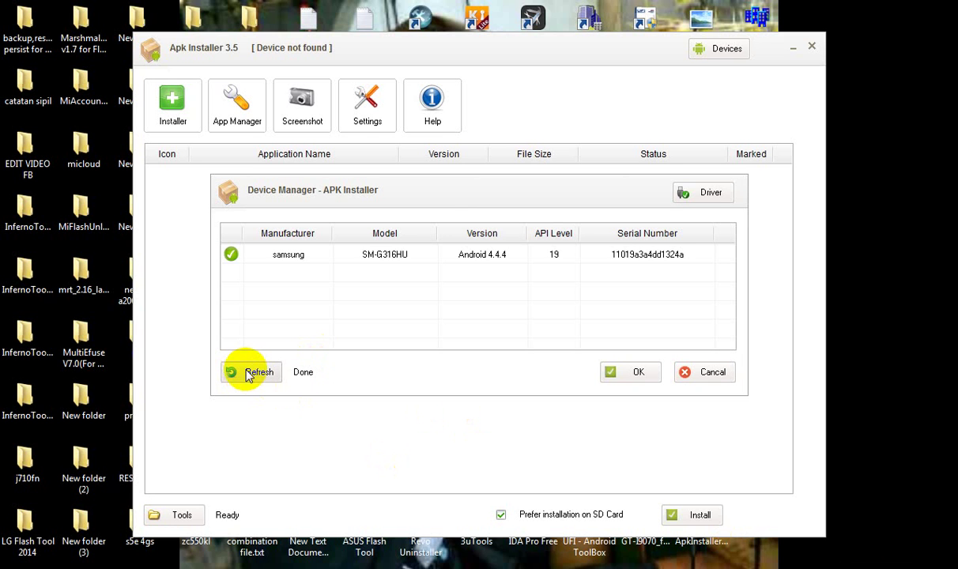
{"action": "left_click", "coordinate": [426, 257]}
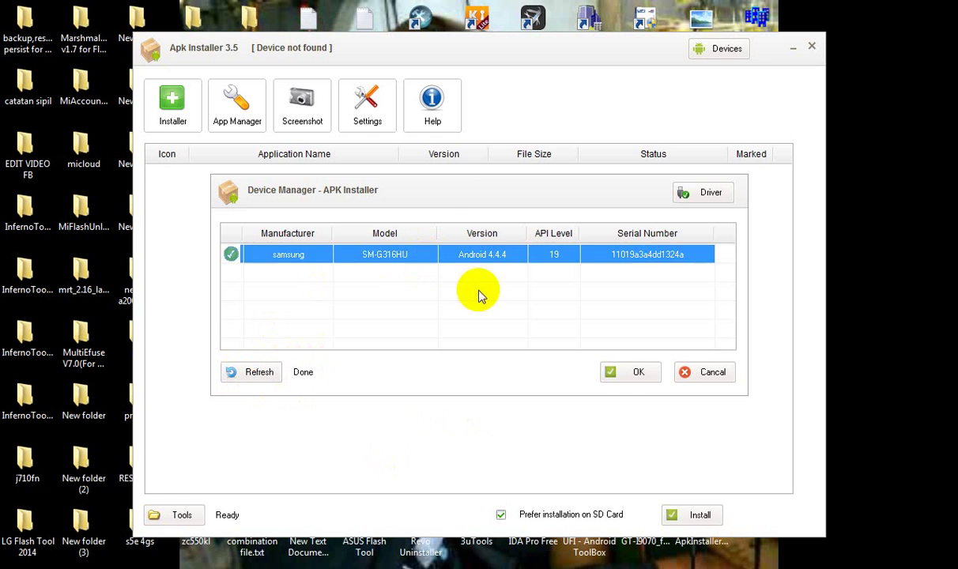
{"action": "left_click", "coordinate": [630, 384]}
Capture the phone's screen with the Screenshot tool and refresh it to view its device information, home screen and apps
{"action": "left_click", "coordinate": [300, 115]}
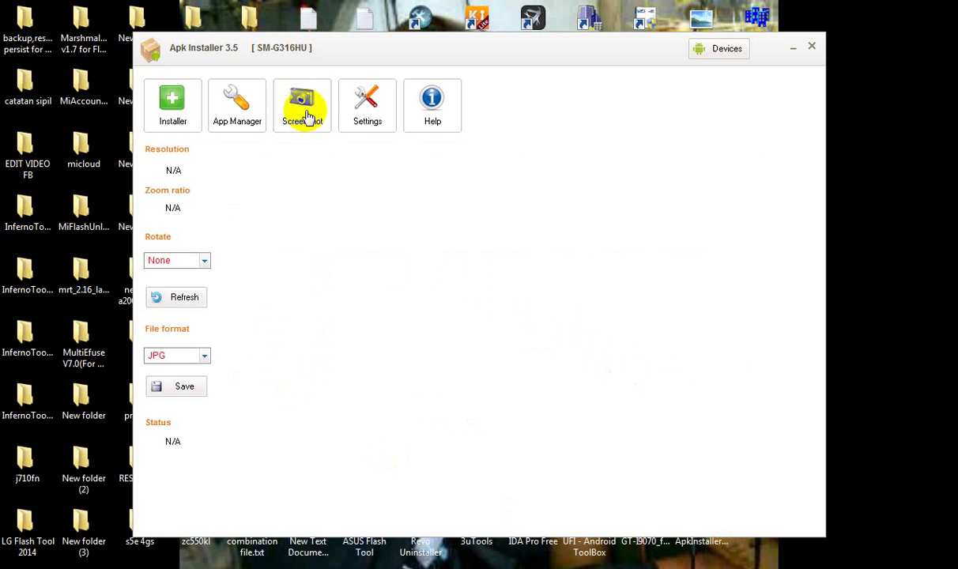
{"action": "left_click", "coordinate": [168, 298]}
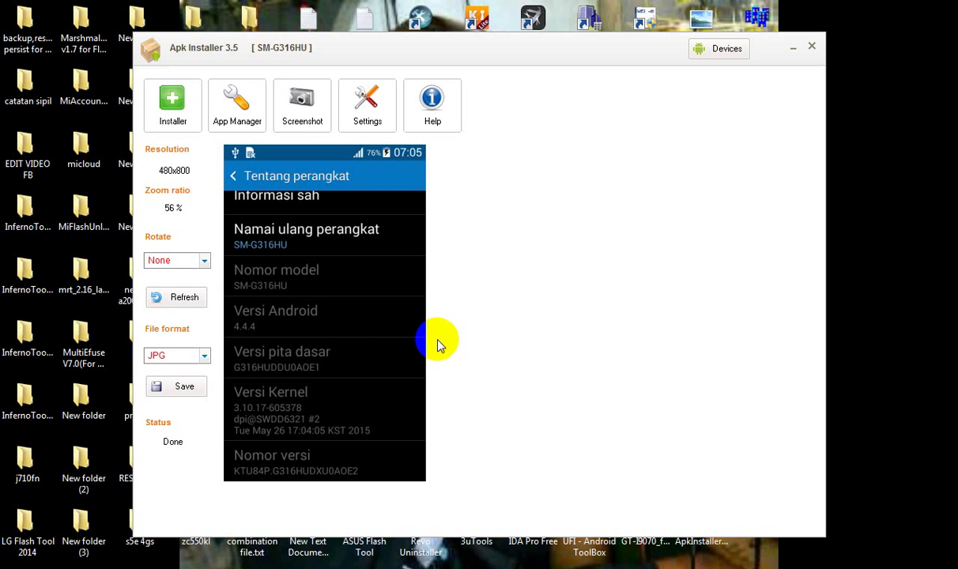
{"action": "left_click", "coordinate": [165, 302]}
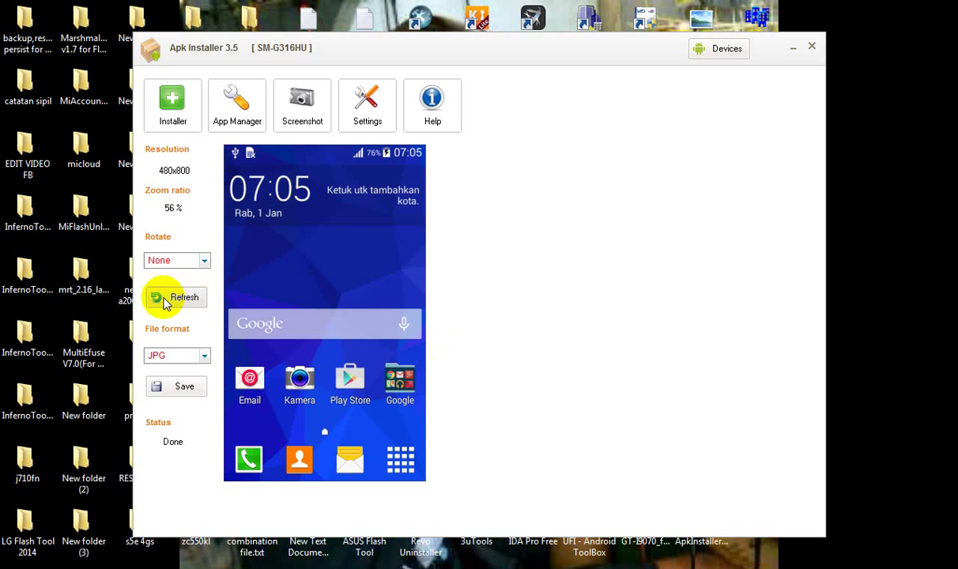
{"action": "left_click", "coordinate": [165, 303]}
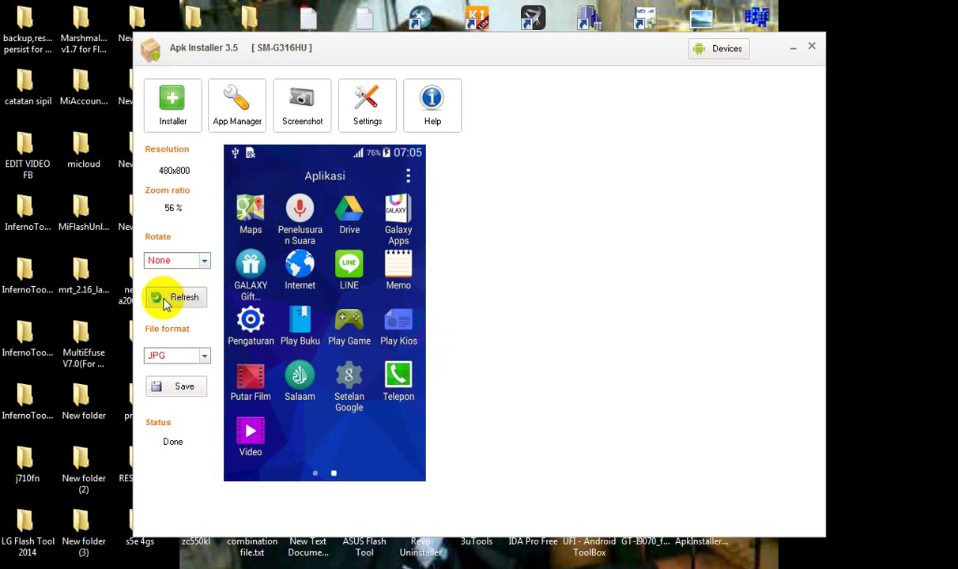